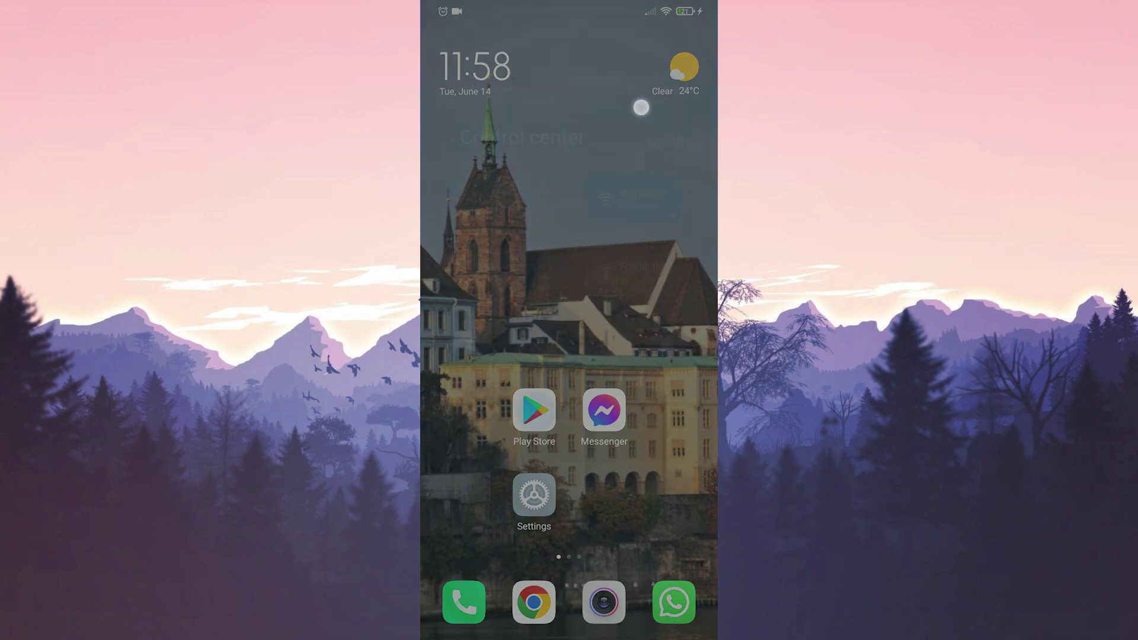
# Toggle Do Not Disturb on and back off from the quick settings panel, leaving it off
pyautogui.moveTo(648, 19); pyautogui.dragTo(649, 356)
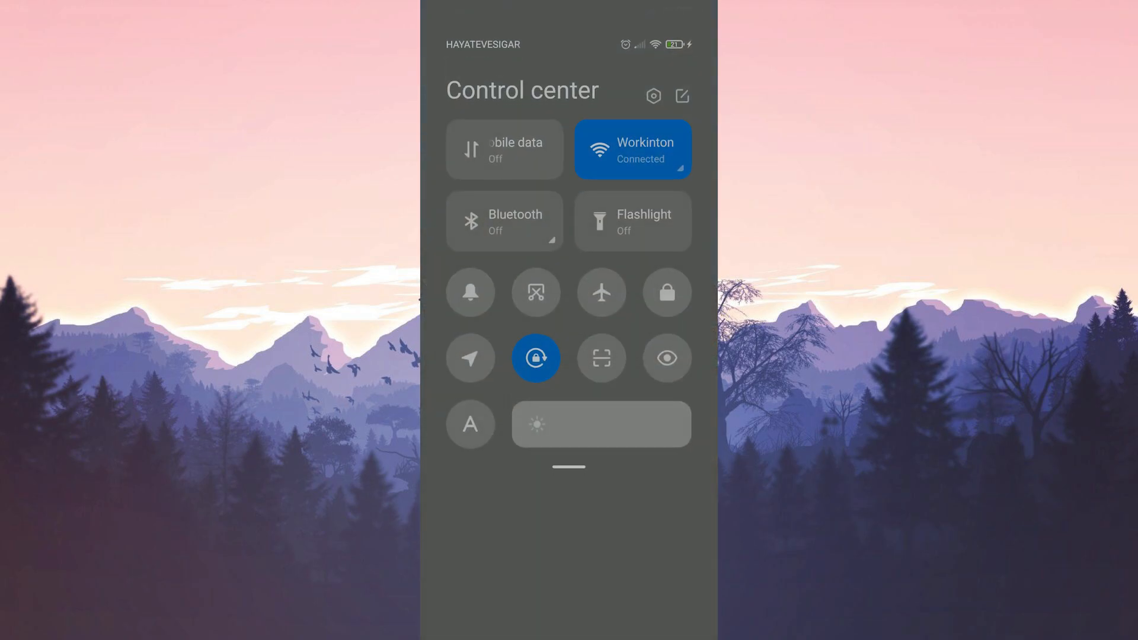
pyautogui.moveTo(649, 400); pyautogui.dragTo(649, 593)
pyautogui.click(536, 458)
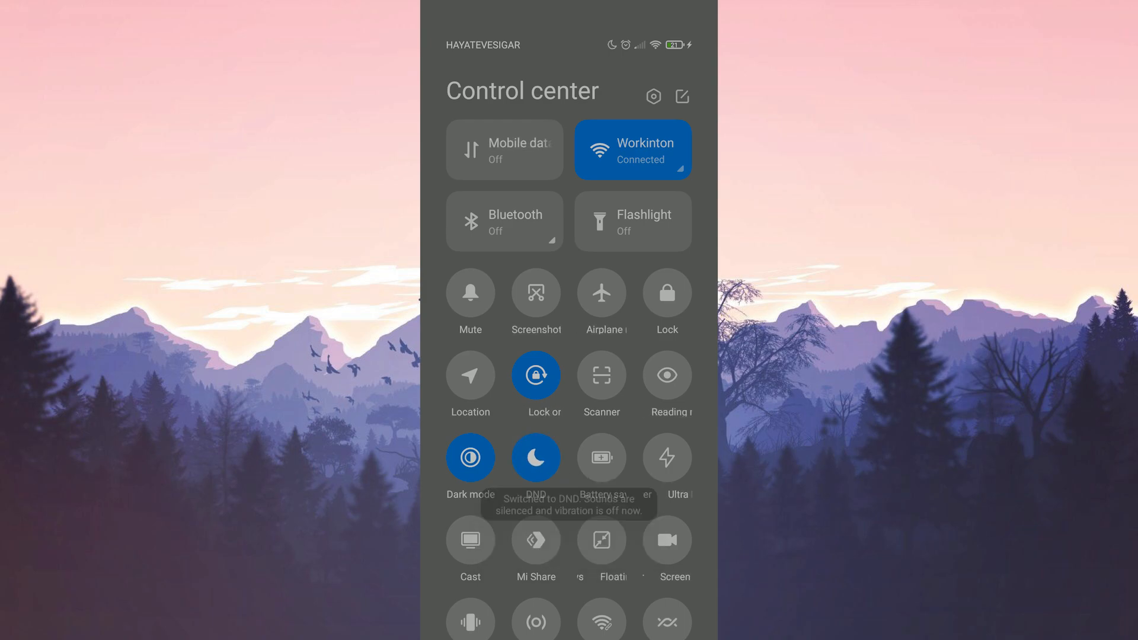
pyautogui.click(536, 458)
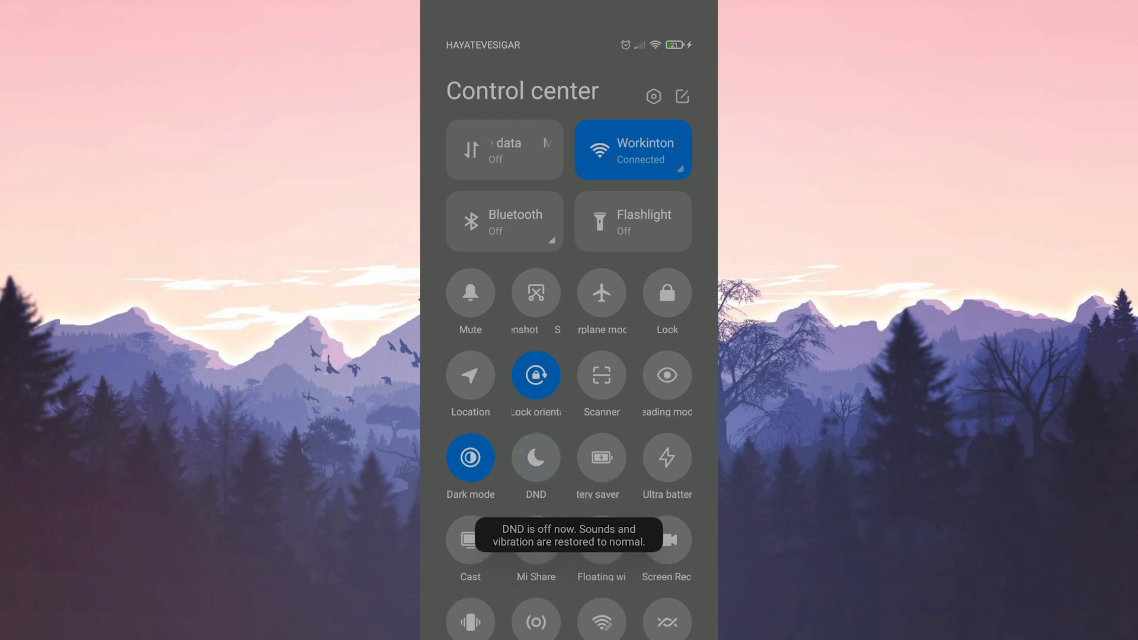
pyautogui.press('Escape')
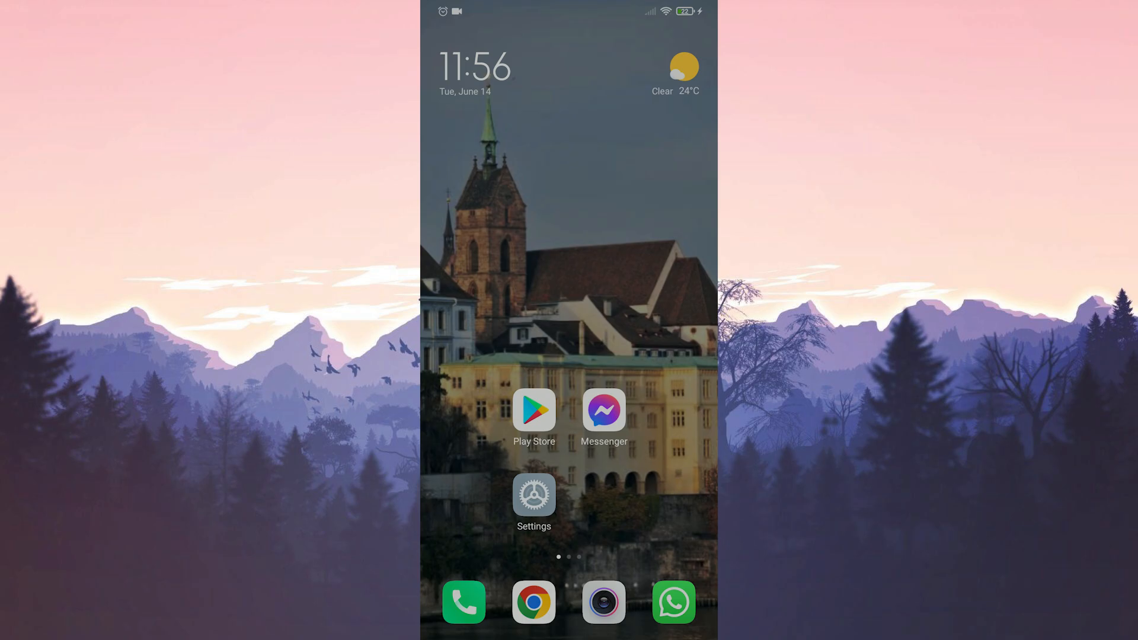
# Reach Messenger's App info page via Settings > Apps > Manage apps search for 'messenger'
pyautogui.click(534, 495)
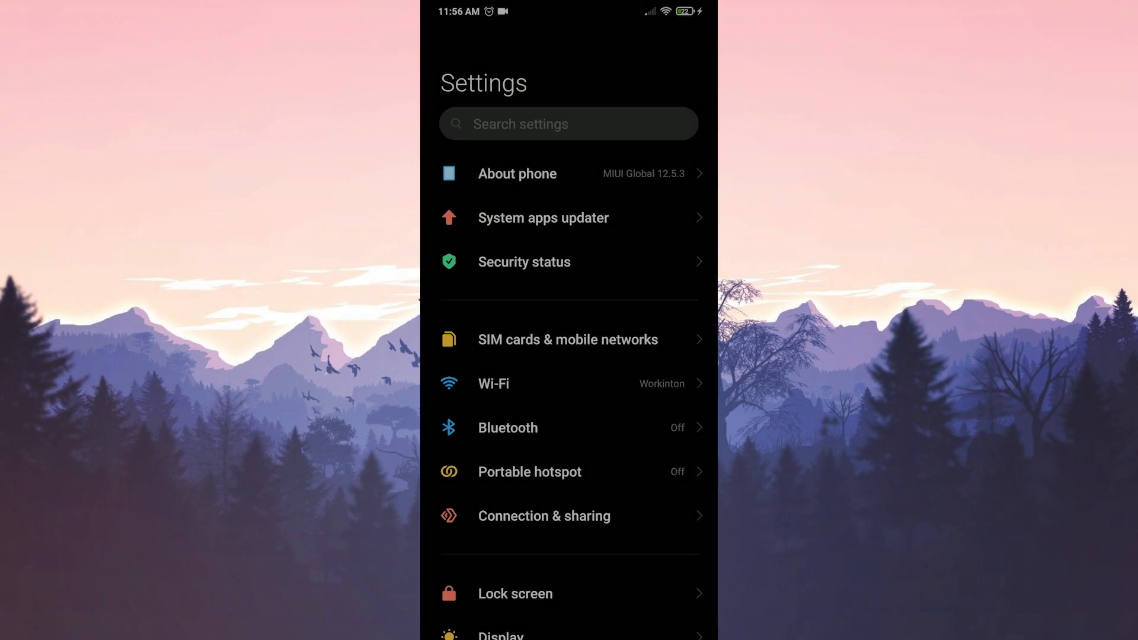
pyautogui.scroll(-10, 613, 444)
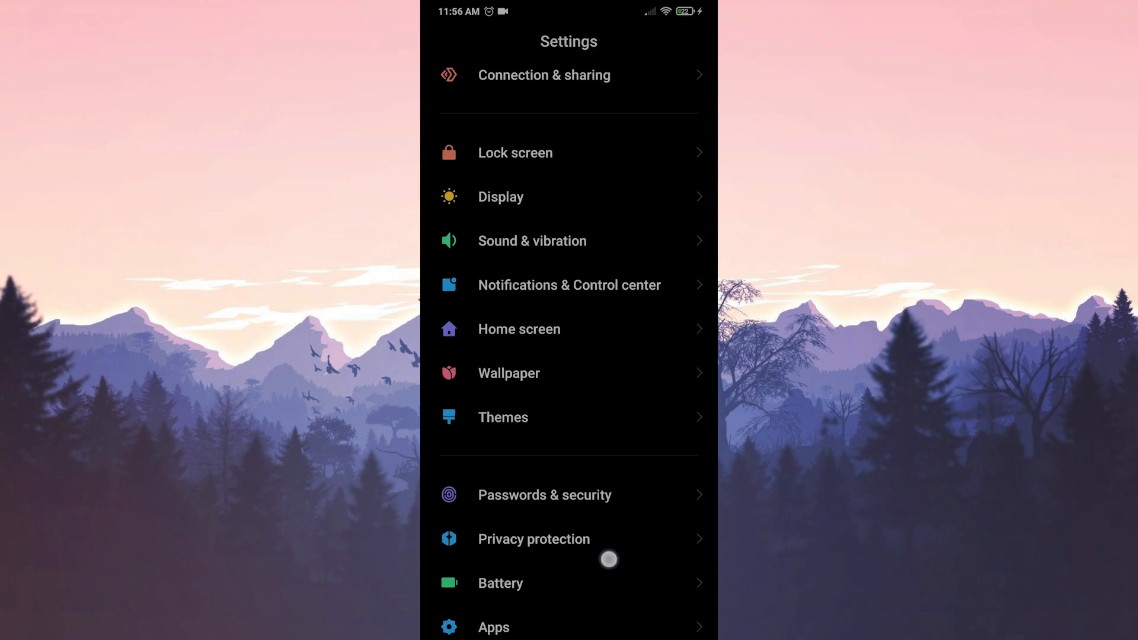
pyautogui.click(494, 344)
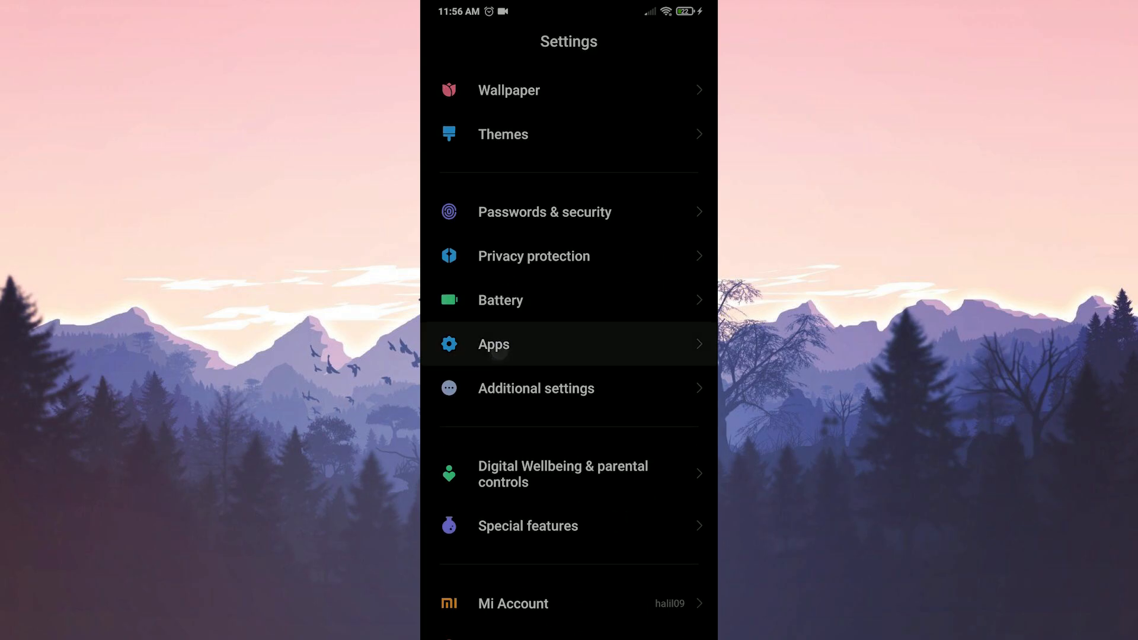
pyautogui.click(496, 174)
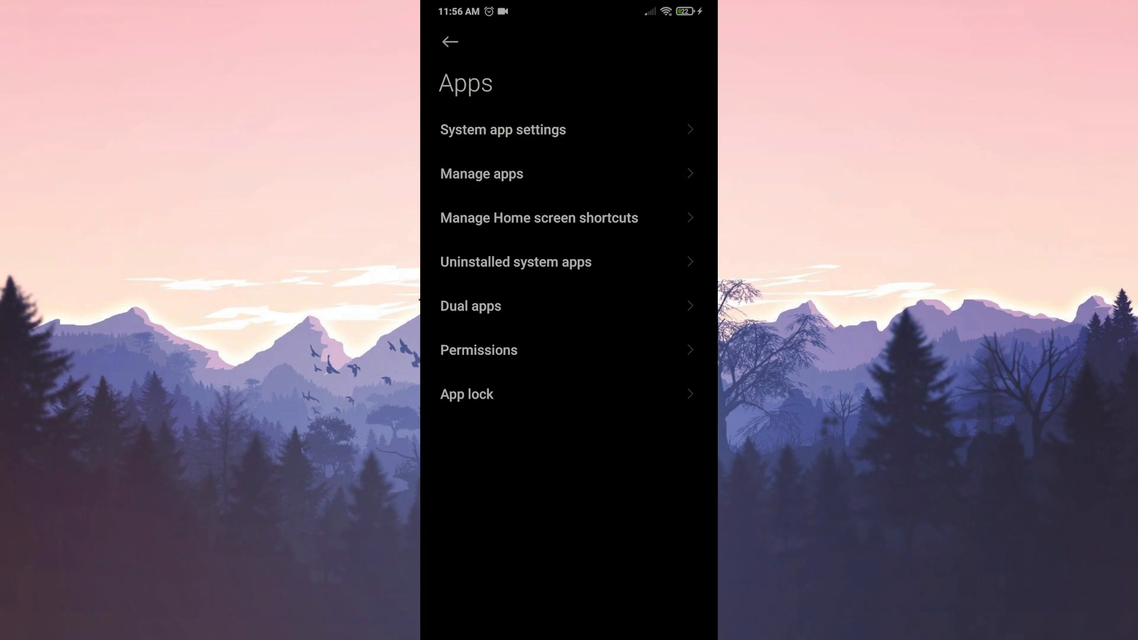
pyautogui.click(569, 231)
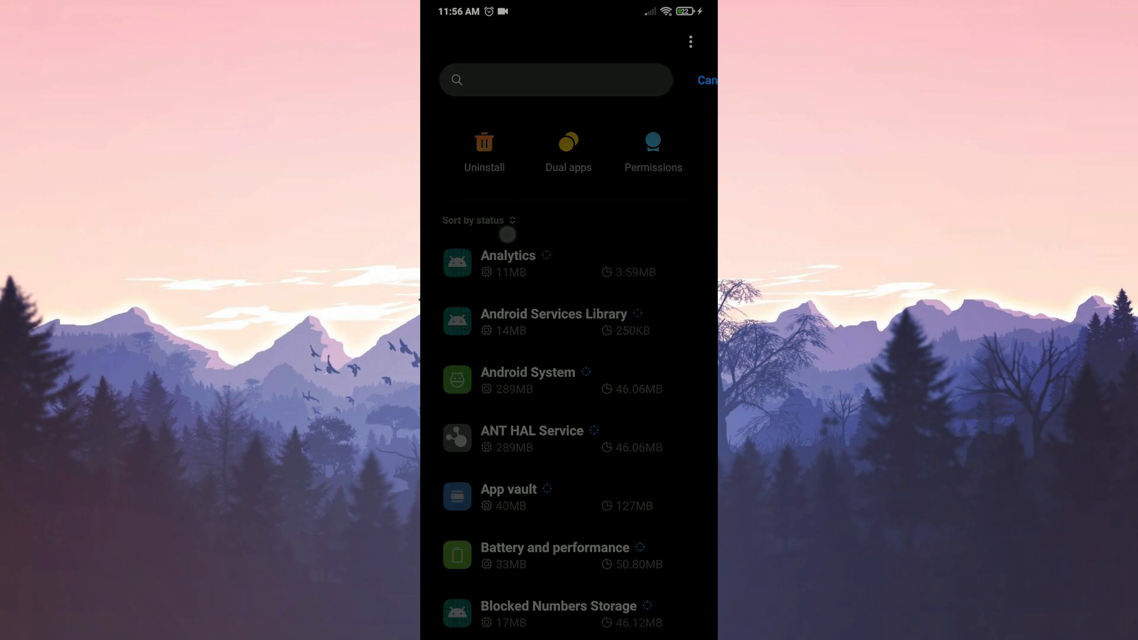
pyautogui.write('mess')
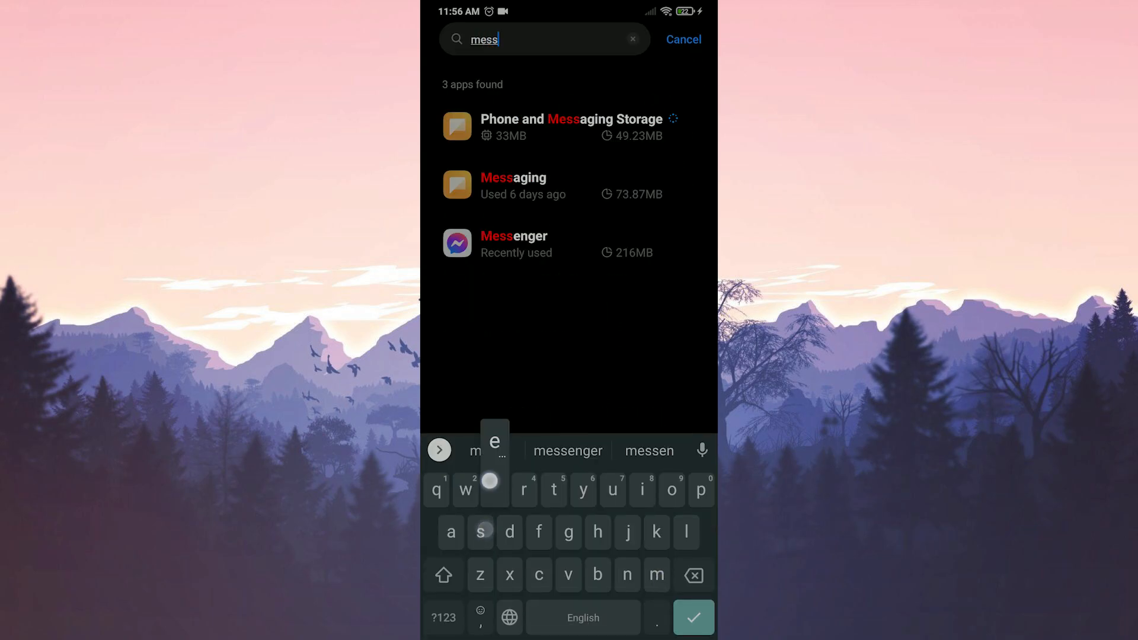
pyautogui.write('enger')
pyautogui.click(514, 127)
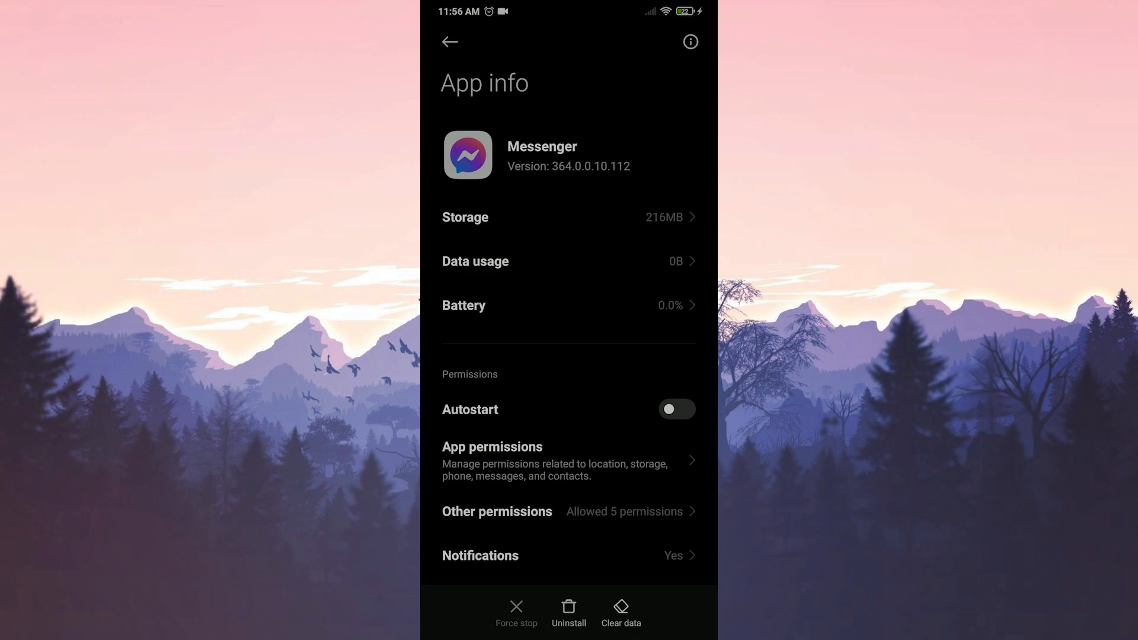
# Clear only Messenger's cache from its Storage page so cache size reads 0B
pyautogui.click(511, 225)
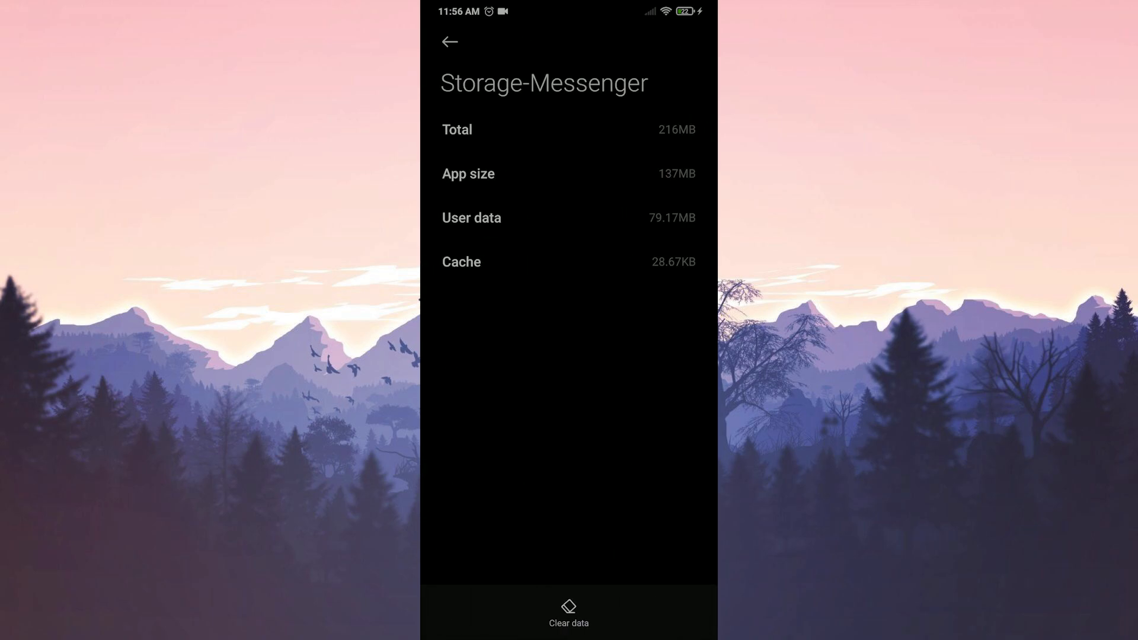
pyautogui.click(569, 614)
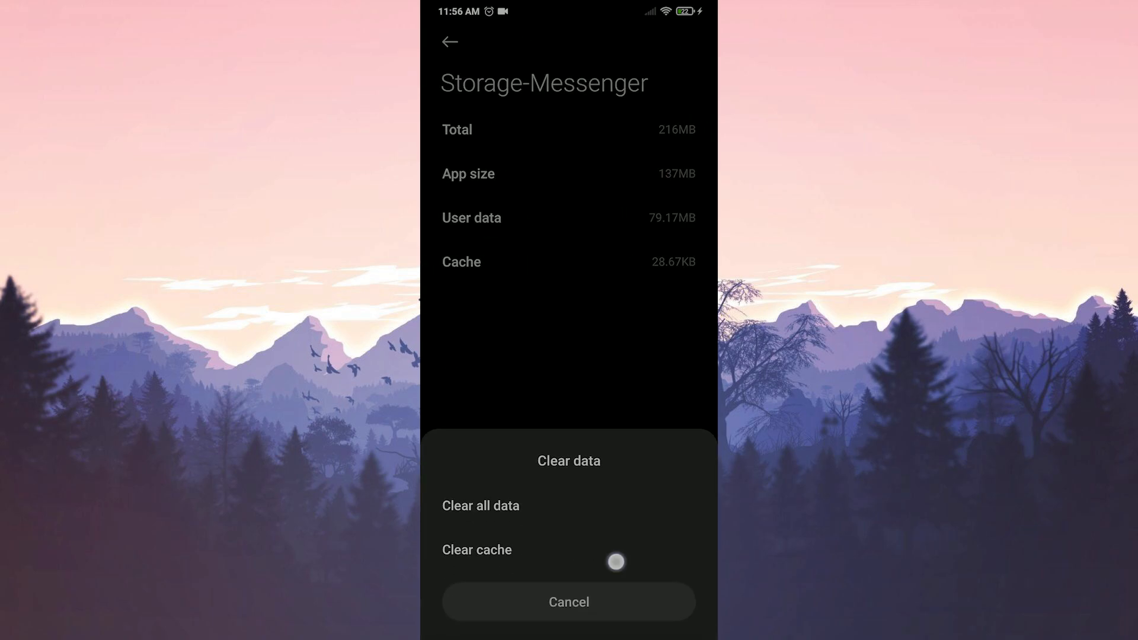
pyautogui.click(613, 562)
pyautogui.click(634, 601)
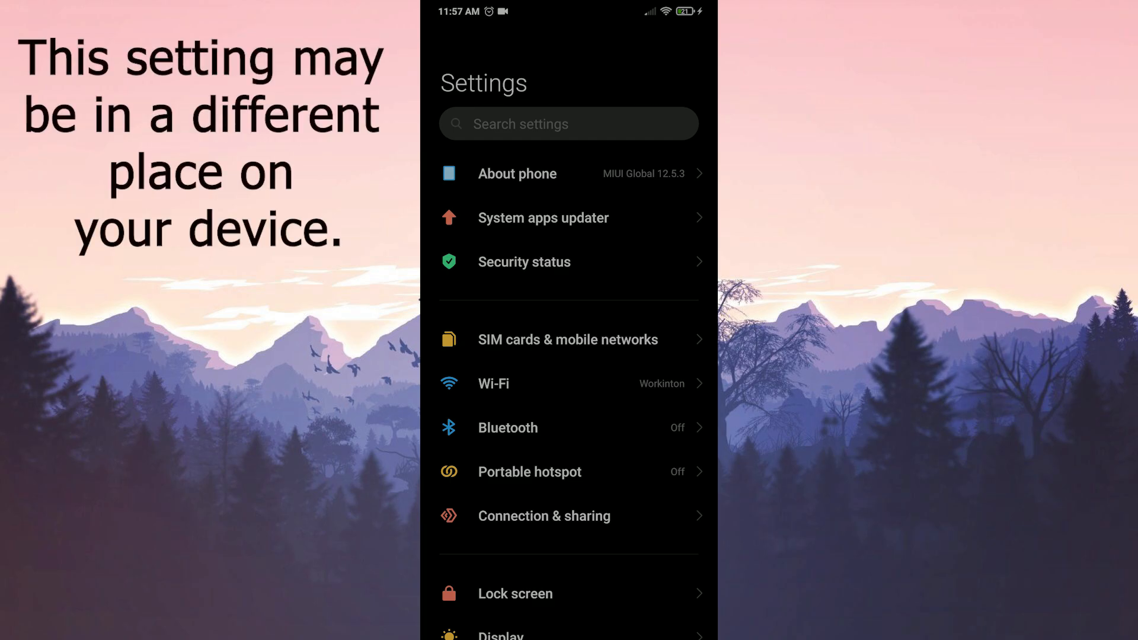
pyautogui.click(517, 173)
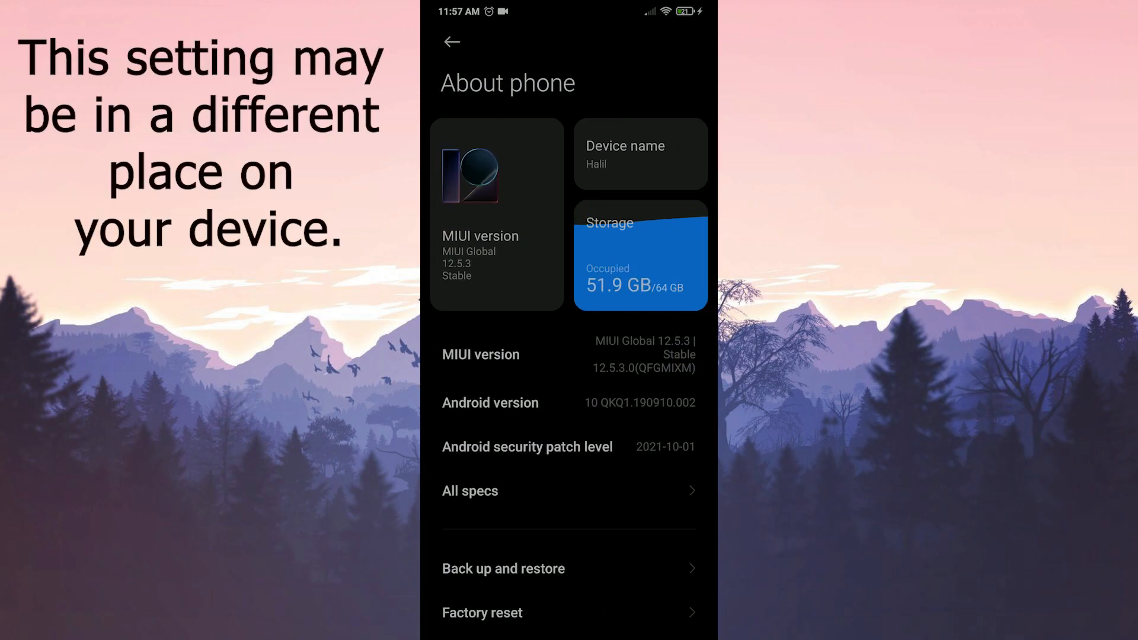
pyautogui.click(570, 568)
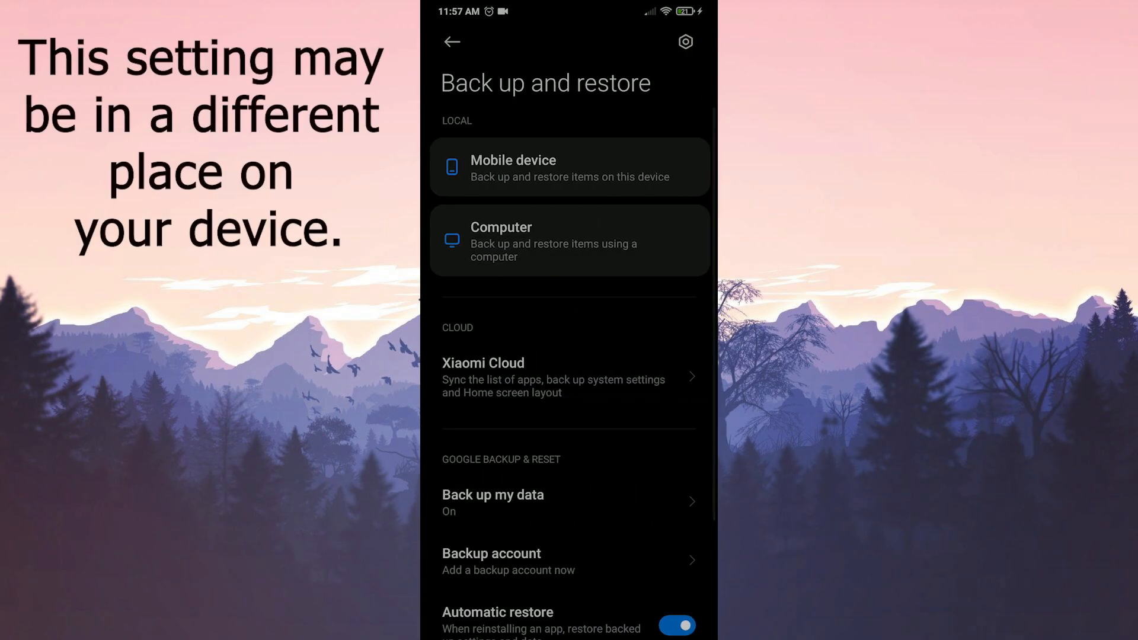
pyautogui.click(627, 508)
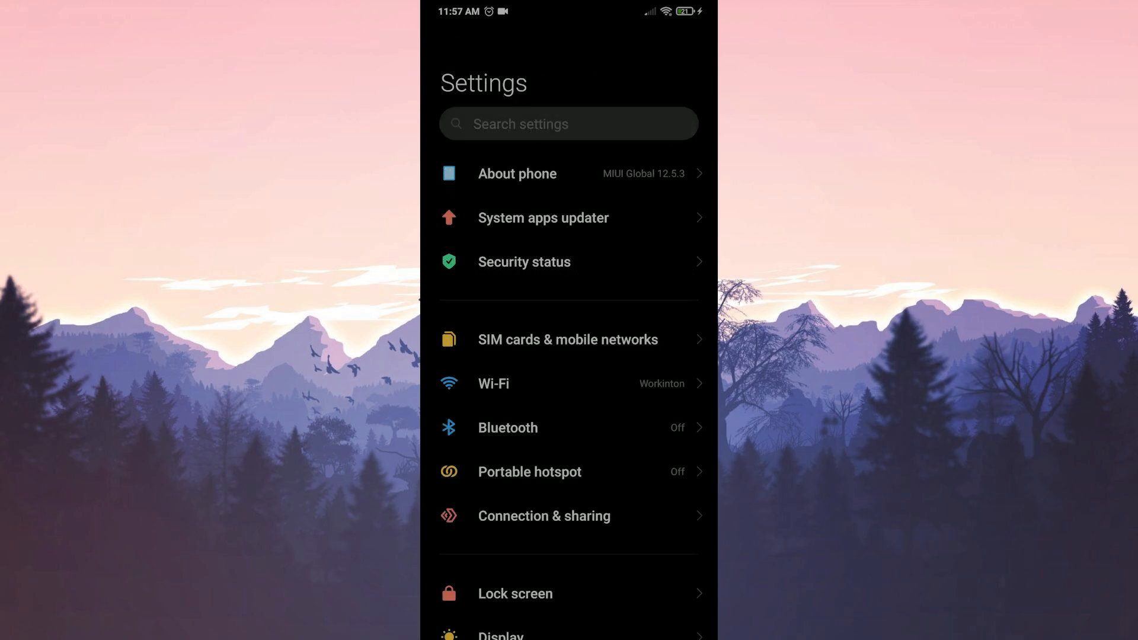
pyautogui.scroll(-3, 569, 400)
pyautogui.scroll(-2, 569, 400)
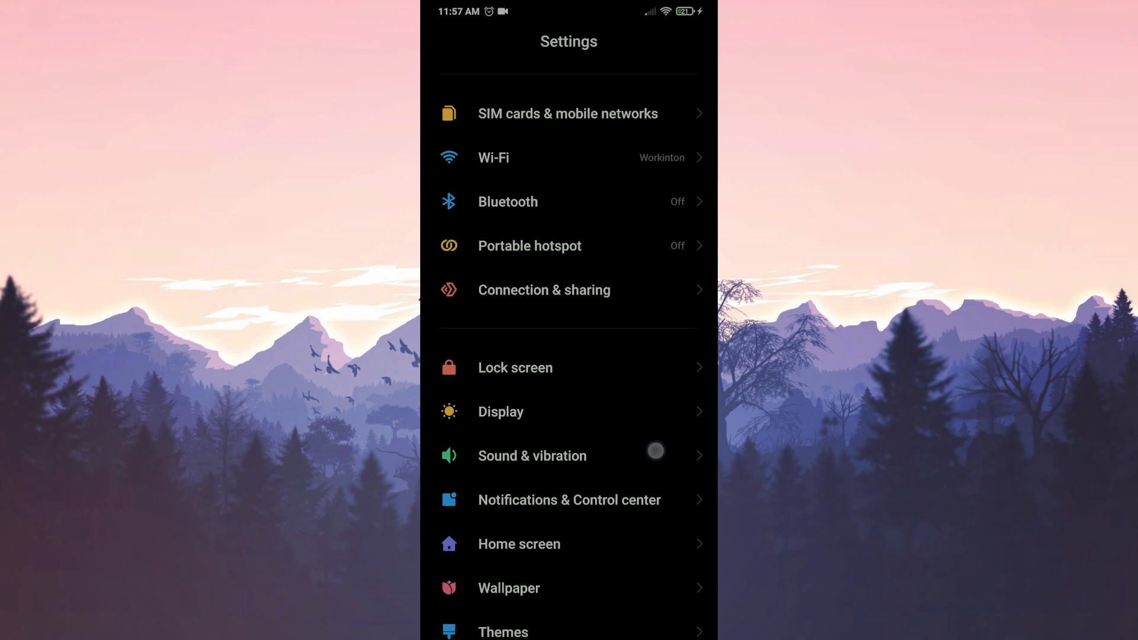
# Reach Messenger's notification settings through Notifications > app notifications list
pyautogui.click(569, 500)
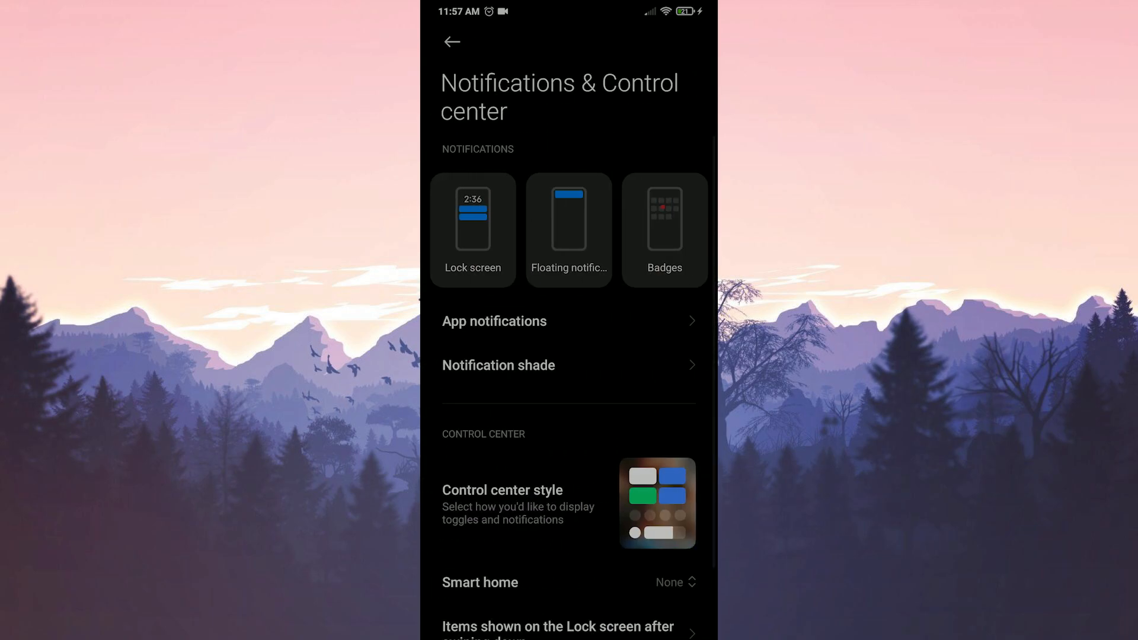
pyautogui.click(489, 323)
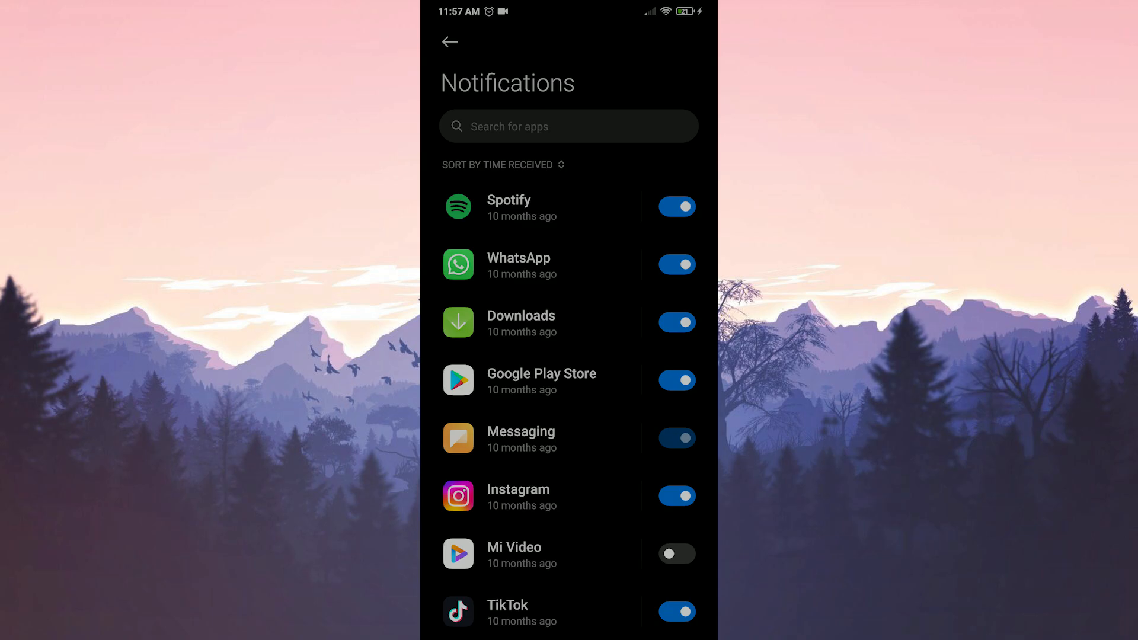
pyautogui.scroll(-6, 607, 445)
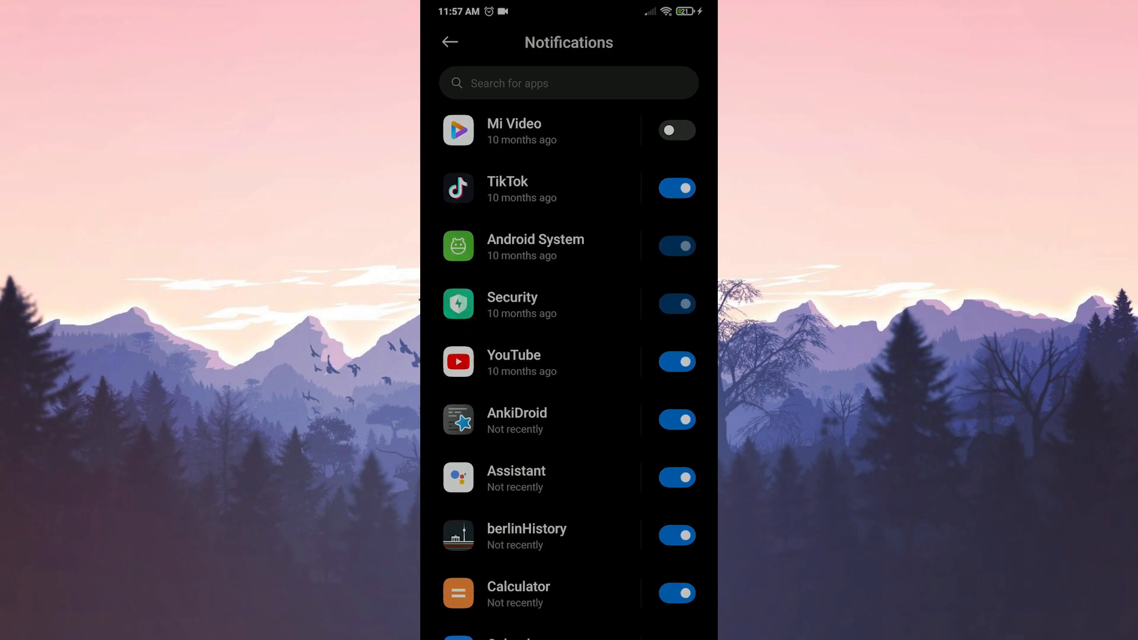
pyautogui.scroll(-4, 635, 446)
pyautogui.scroll(-4, 635, 446)
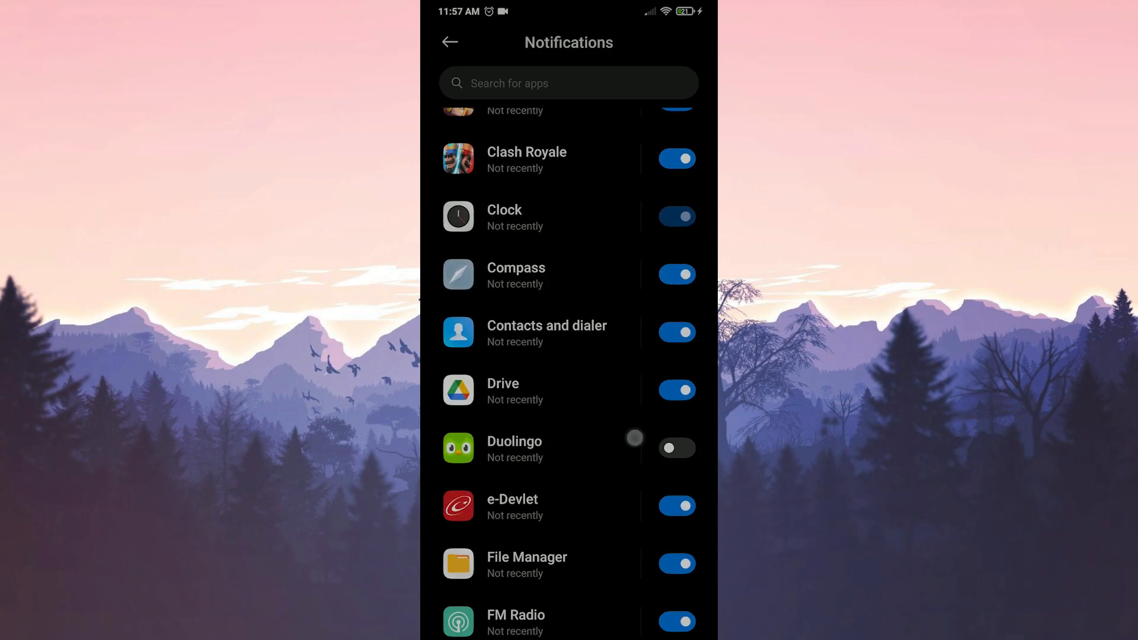
pyautogui.scroll(-3, 628, 445)
pyautogui.scroll(-3, 628, 445)
pyautogui.scroll(-3, 613, 471)
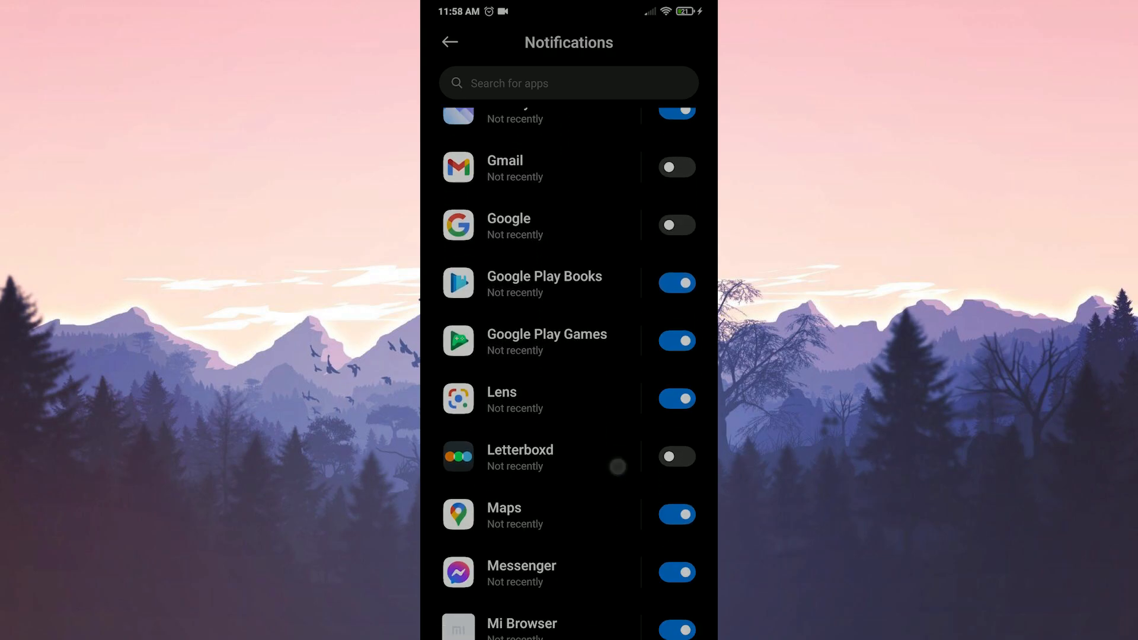
pyautogui.scroll(-2, 603, 503)
pyautogui.click(600, 427)
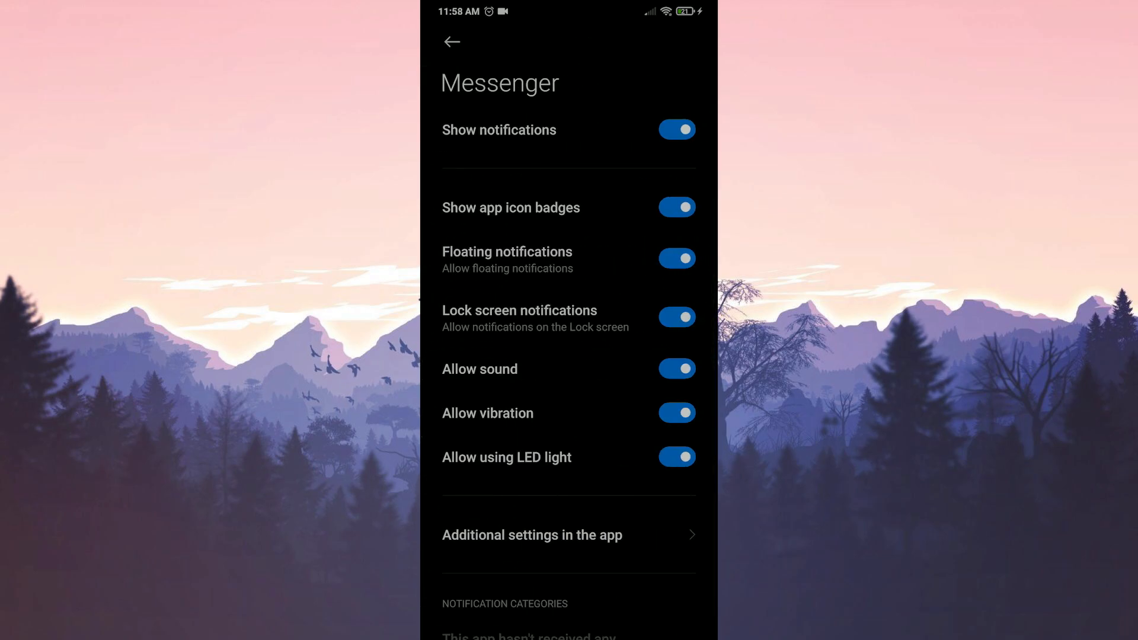
# Switch Messenger's Show notifications off and immediately back on
pyautogui.click(678, 130)
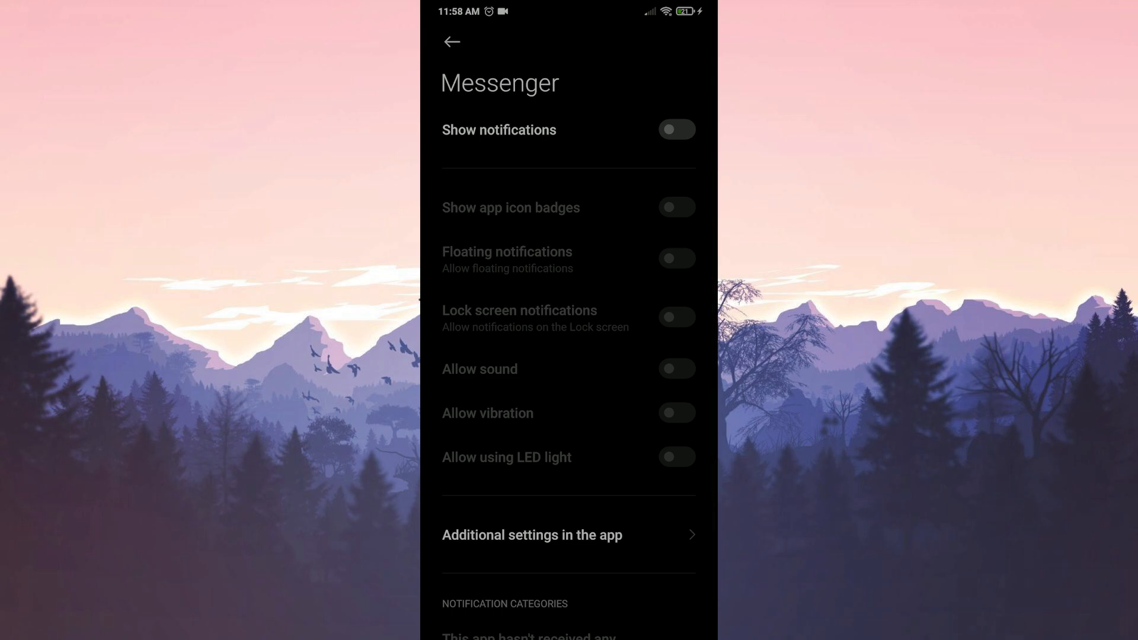
pyautogui.click(678, 130)
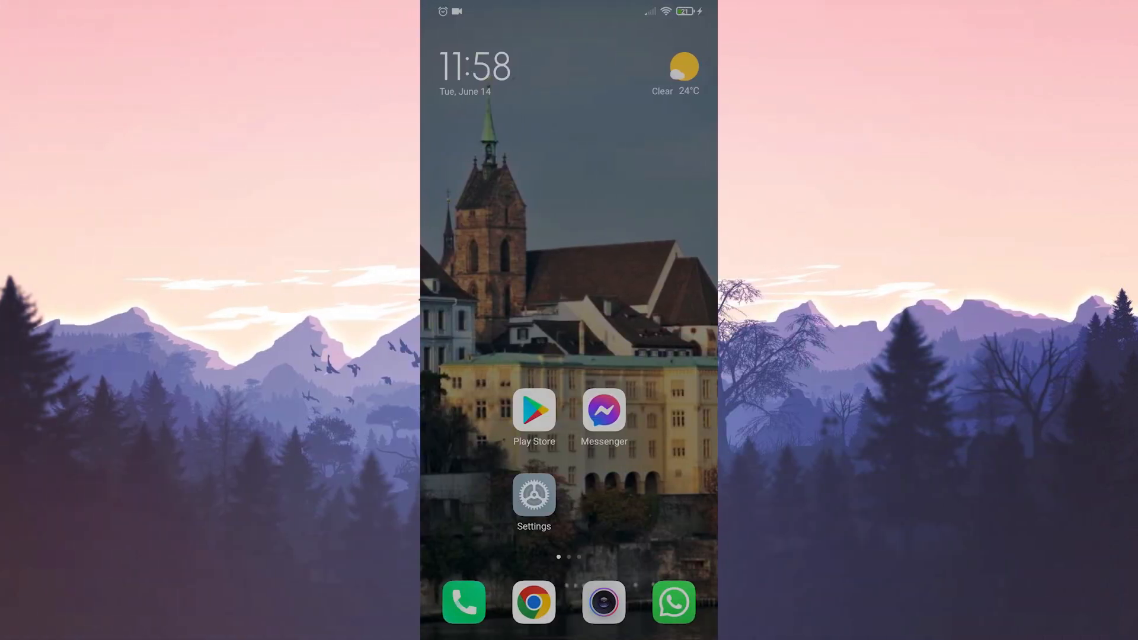
# Return to Settings and the installed apps list to find Messenger again
pyautogui.click(533, 496)
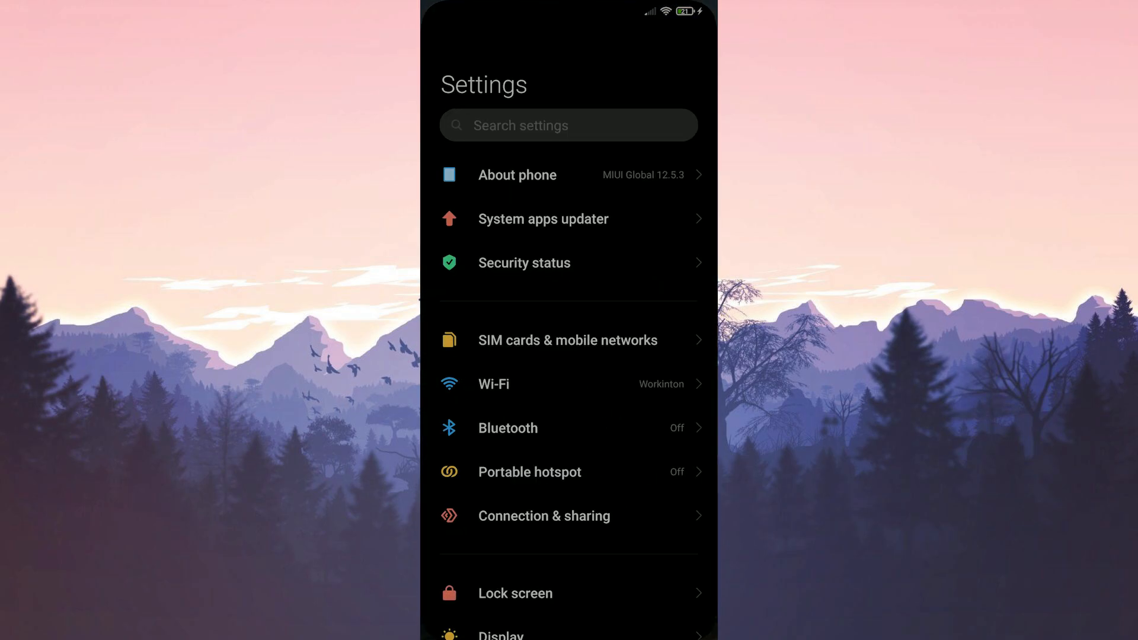
pyautogui.scroll(-5, 636, 570)
pyautogui.scroll(-1, 649, 471)
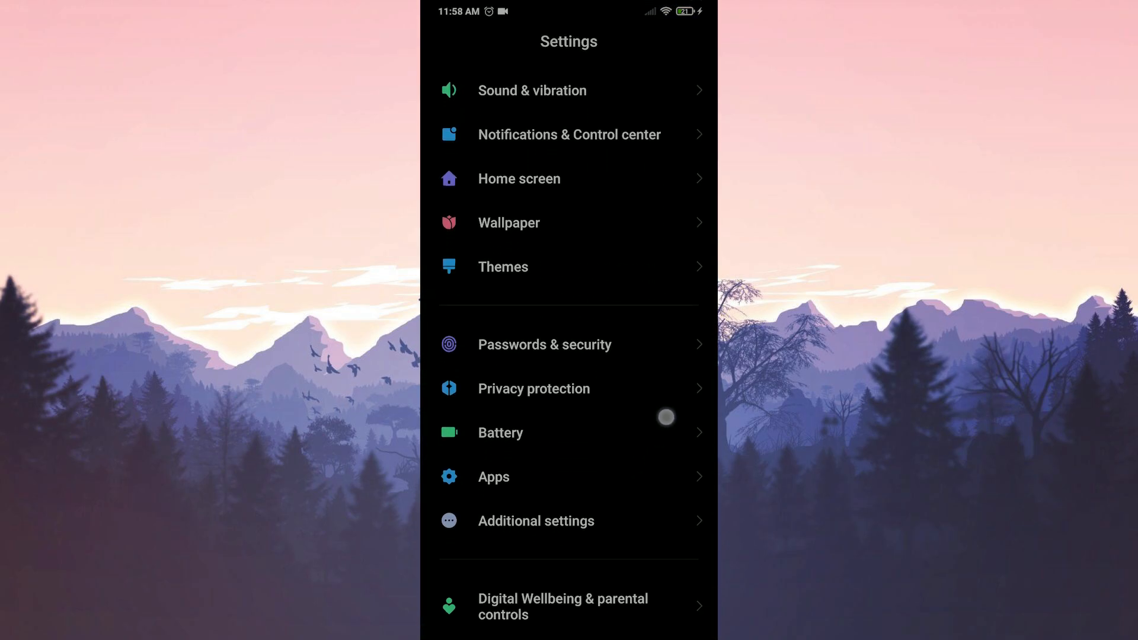
pyautogui.click(623, 476)
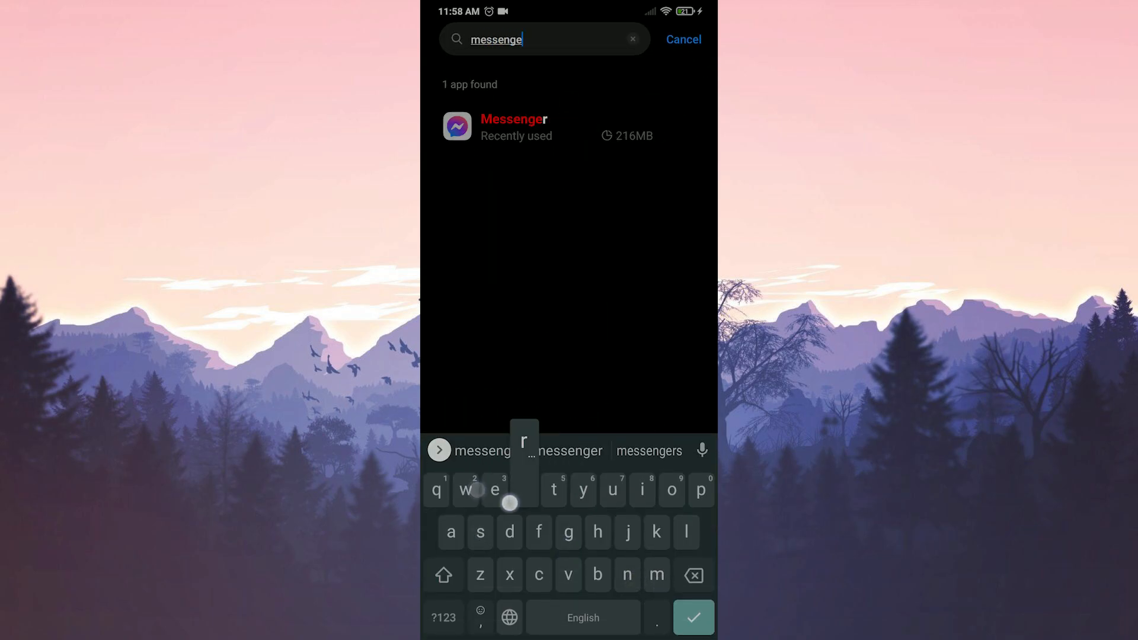
# Clear all of Messenger's data and cache to 0B from its Storage page, then go Home
pyautogui.click(514, 127)
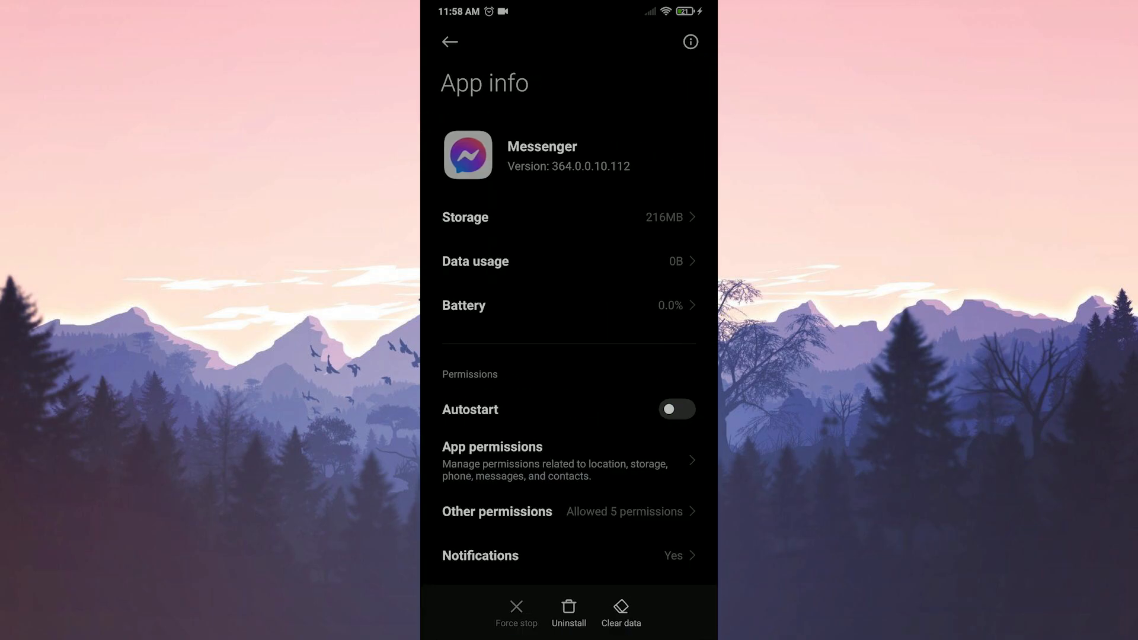
pyautogui.click(480, 221)
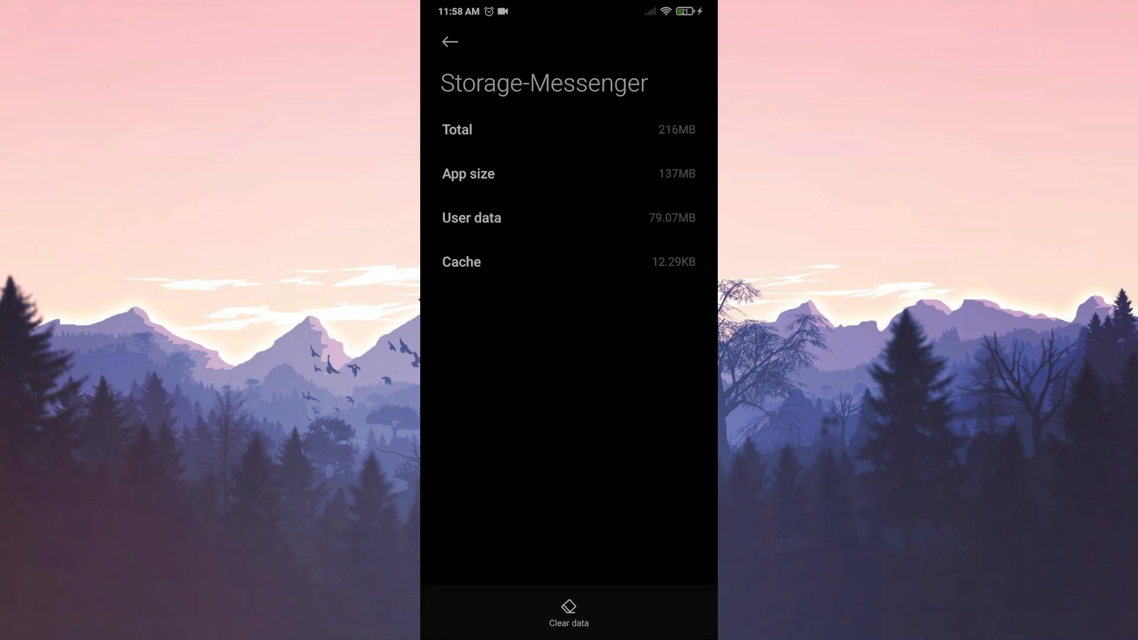
pyautogui.click(568, 611)
pyautogui.click(623, 499)
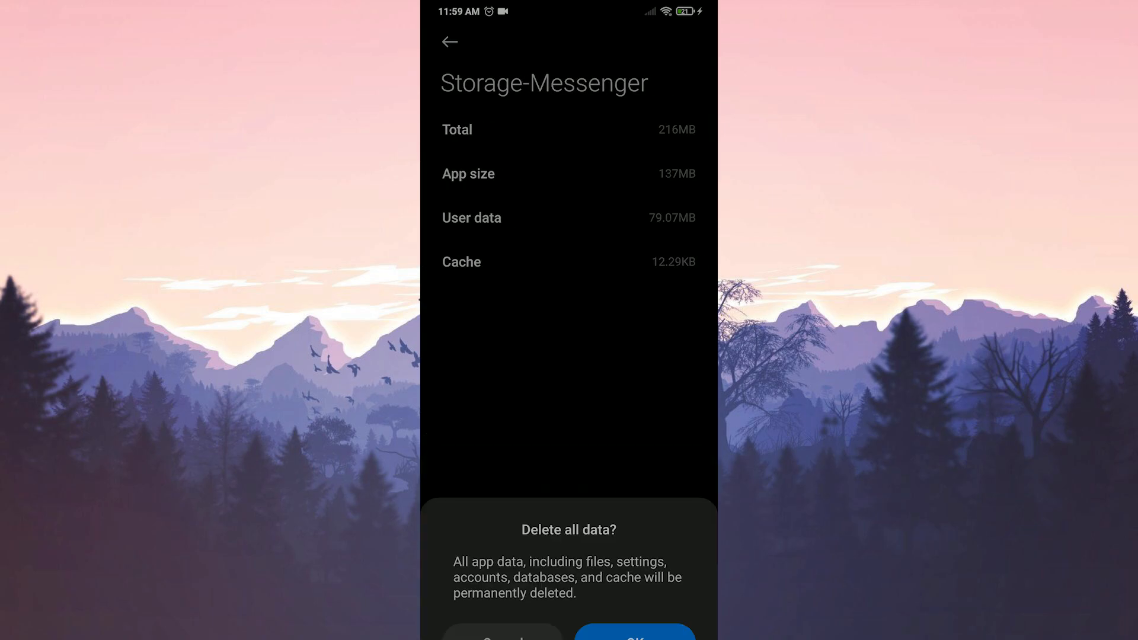
pyautogui.click(646, 603)
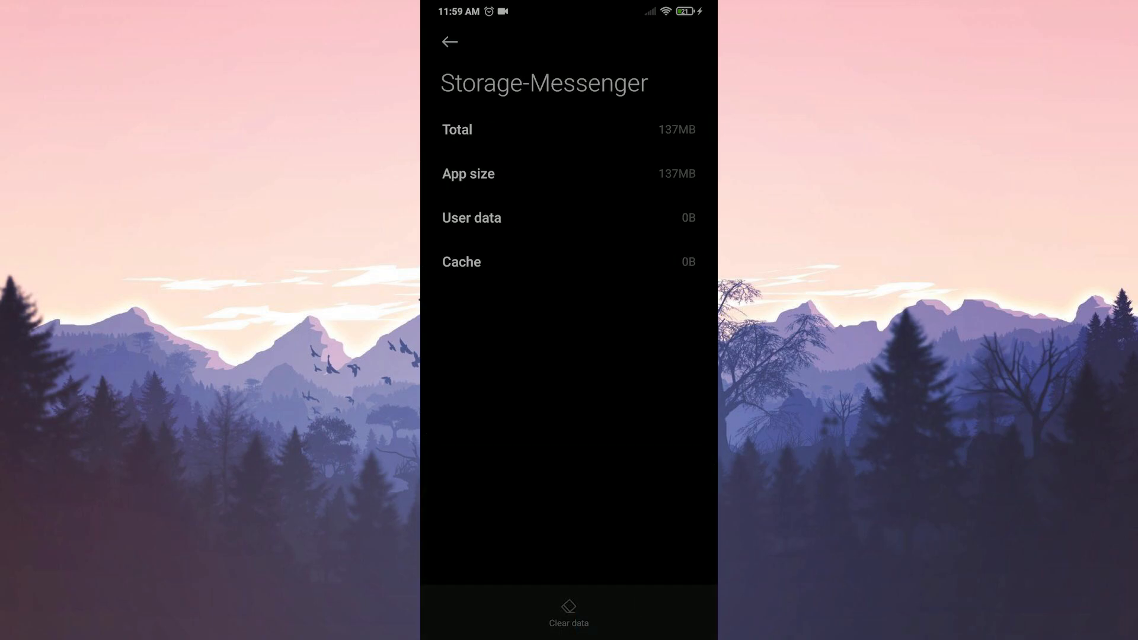
pyautogui.press('Home')
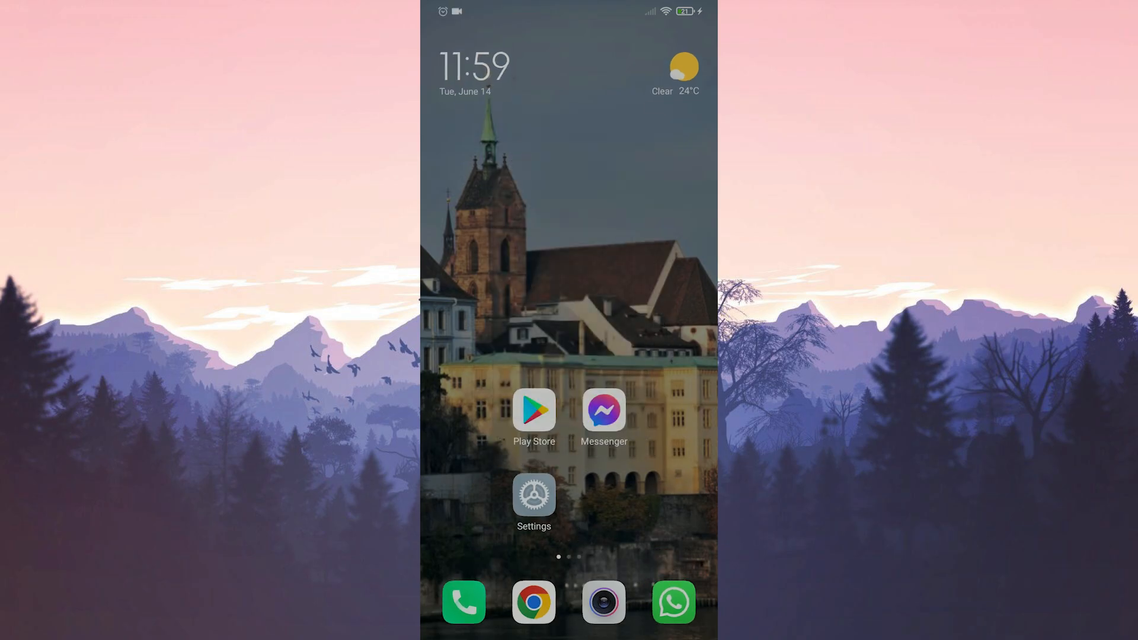
# Uninstall Messenger from the home screen and install it again from its Play Store page
pyautogui.click(603, 411)
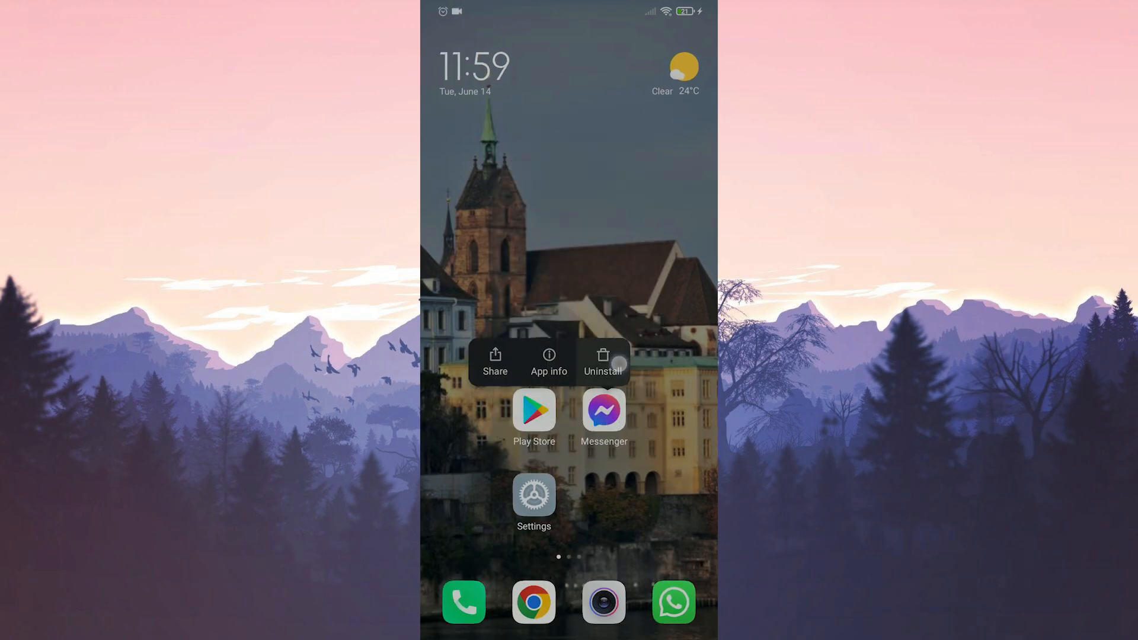
pyautogui.click(604, 352)
pyautogui.click(634, 602)
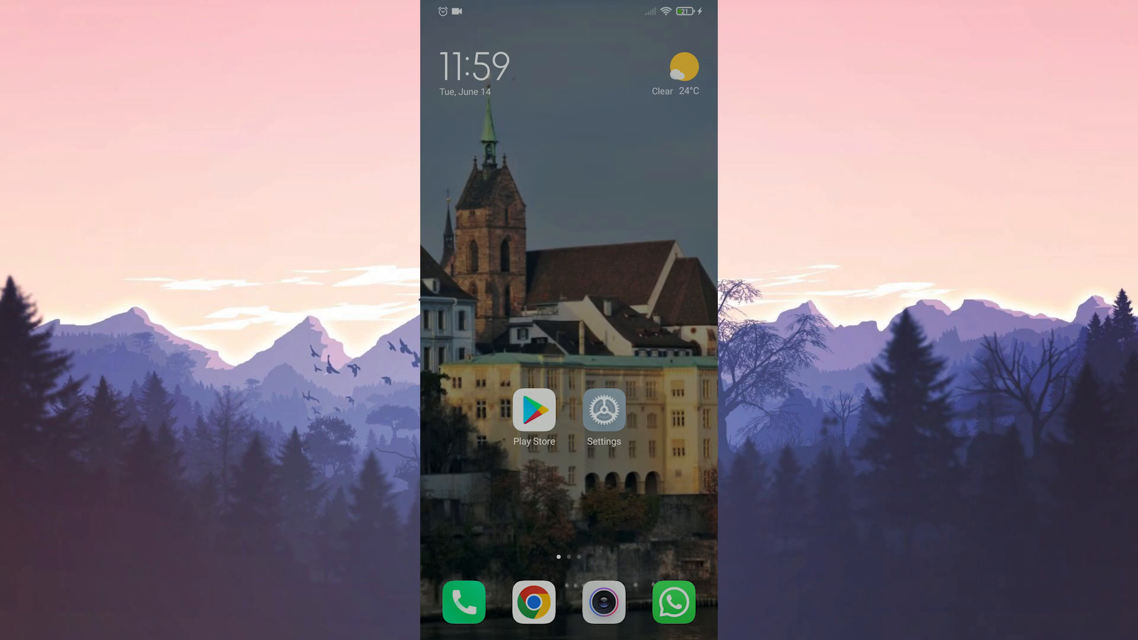
pyautogui.click(534, 412)
pyautogui.click(471, 150)
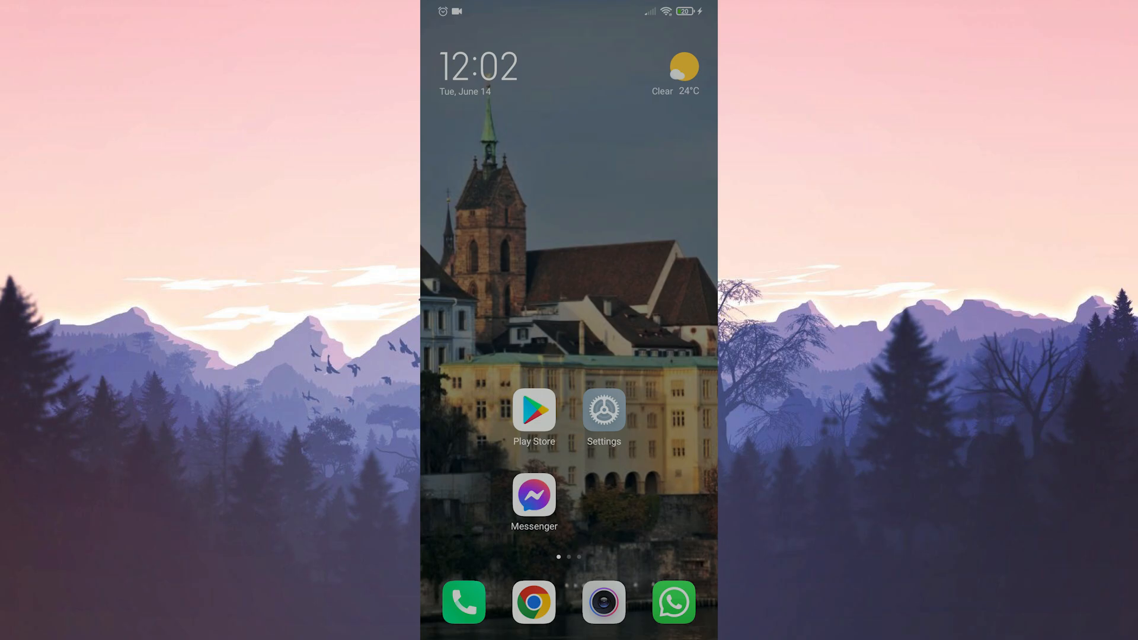
# Uninstall Messenger from the home screen once more via its quick actions
pyautogui.click(533, 494)
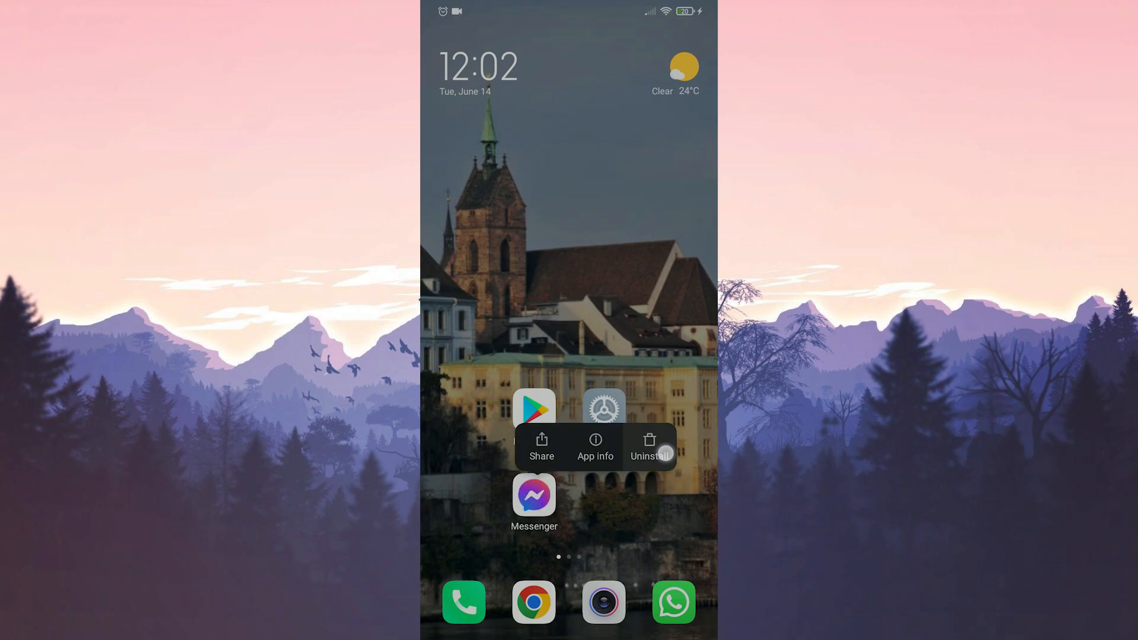
pyautogui.click(659, 445)
pyautogui.click(633, 622)
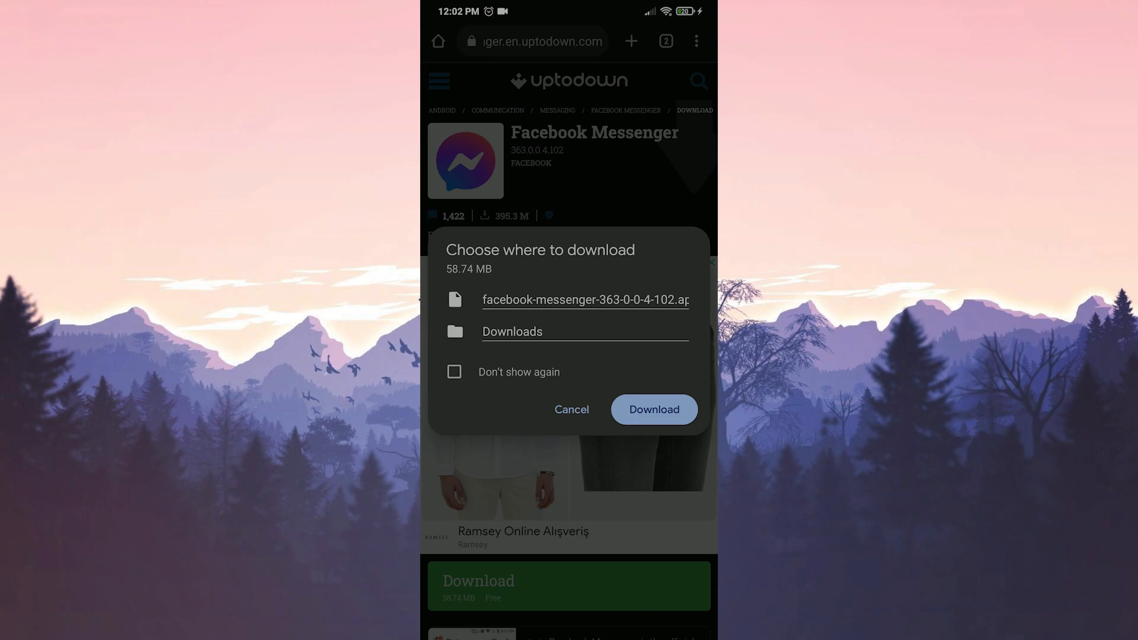
# Download the Messenger 363.0.0.4.102 APK anyway despite the harmful-file warning and view Downloads
pyautogui.click(654, 409)
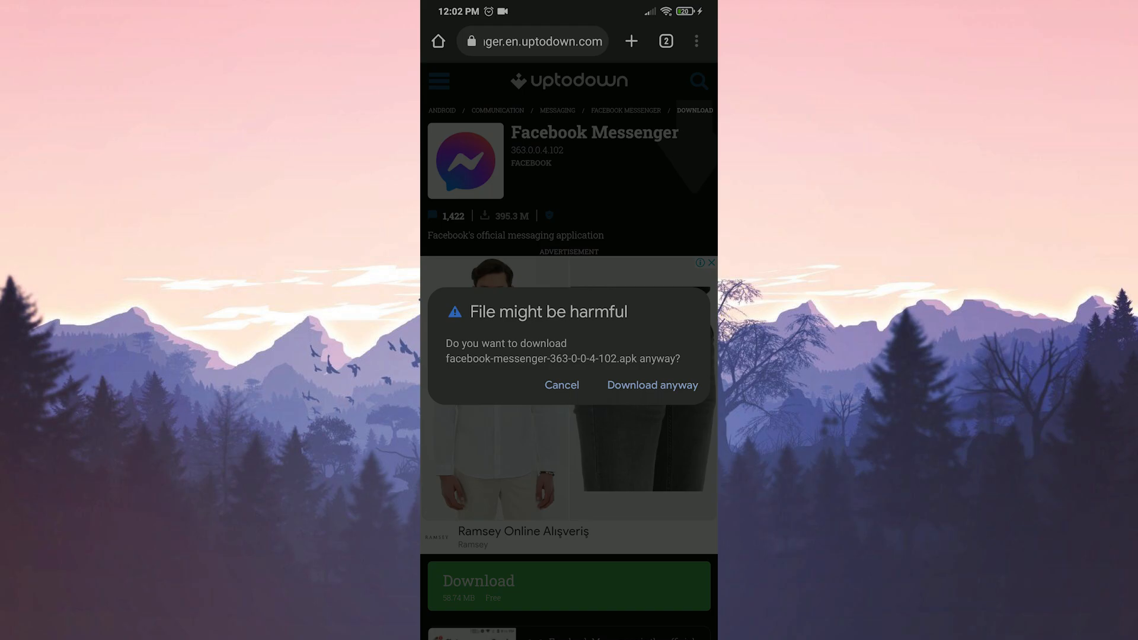
pyautogui.click(653, 385)
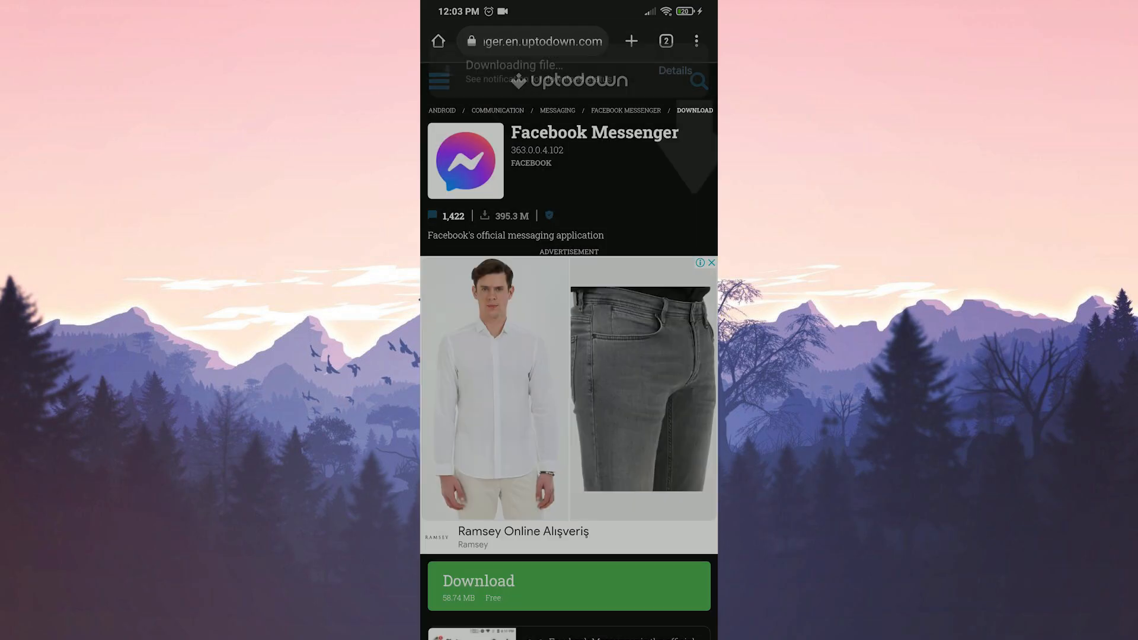
pyautogui.click(680, 83)
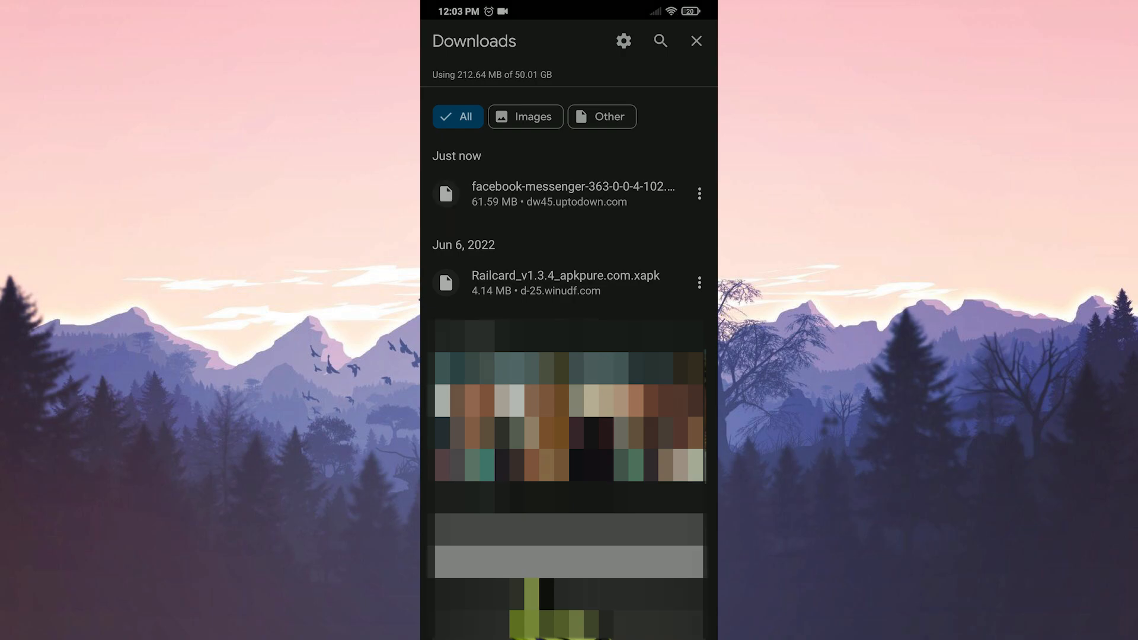
# Install Messenger from the downloaded facebook-messenger APK in Chrome's Downloads list
pyautogui.click(574, 194)
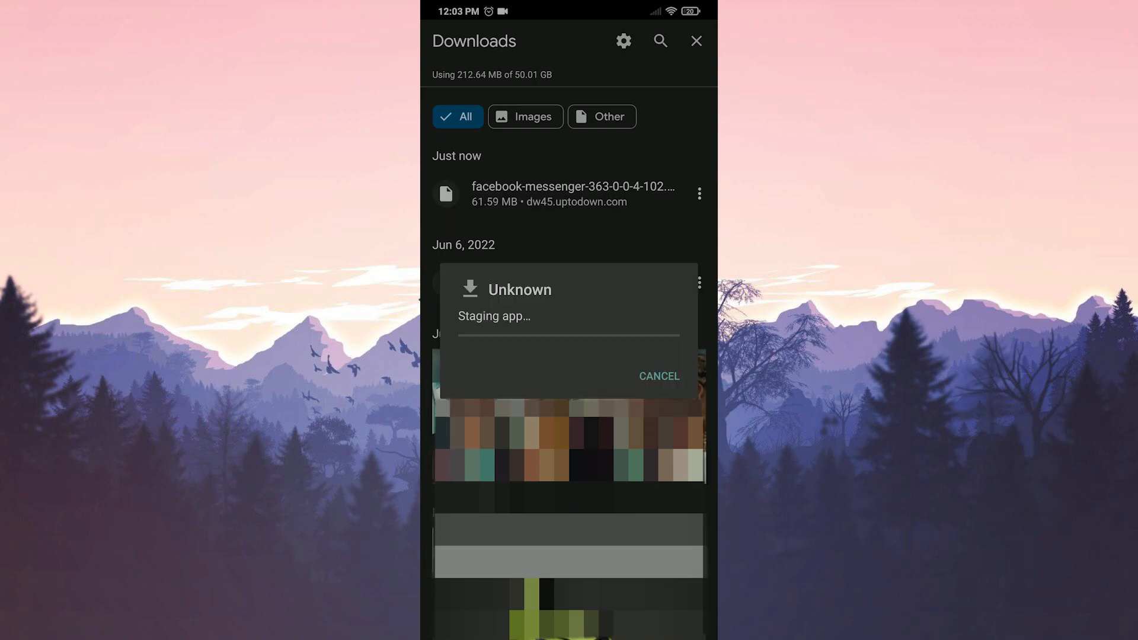
pyautogui.click(657, 376)
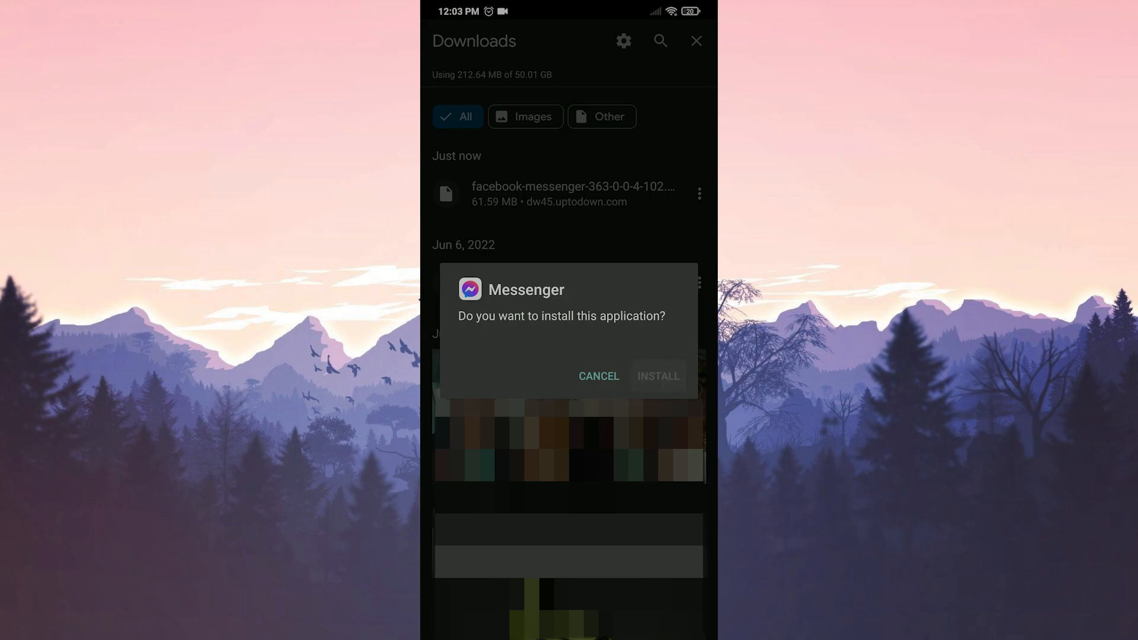